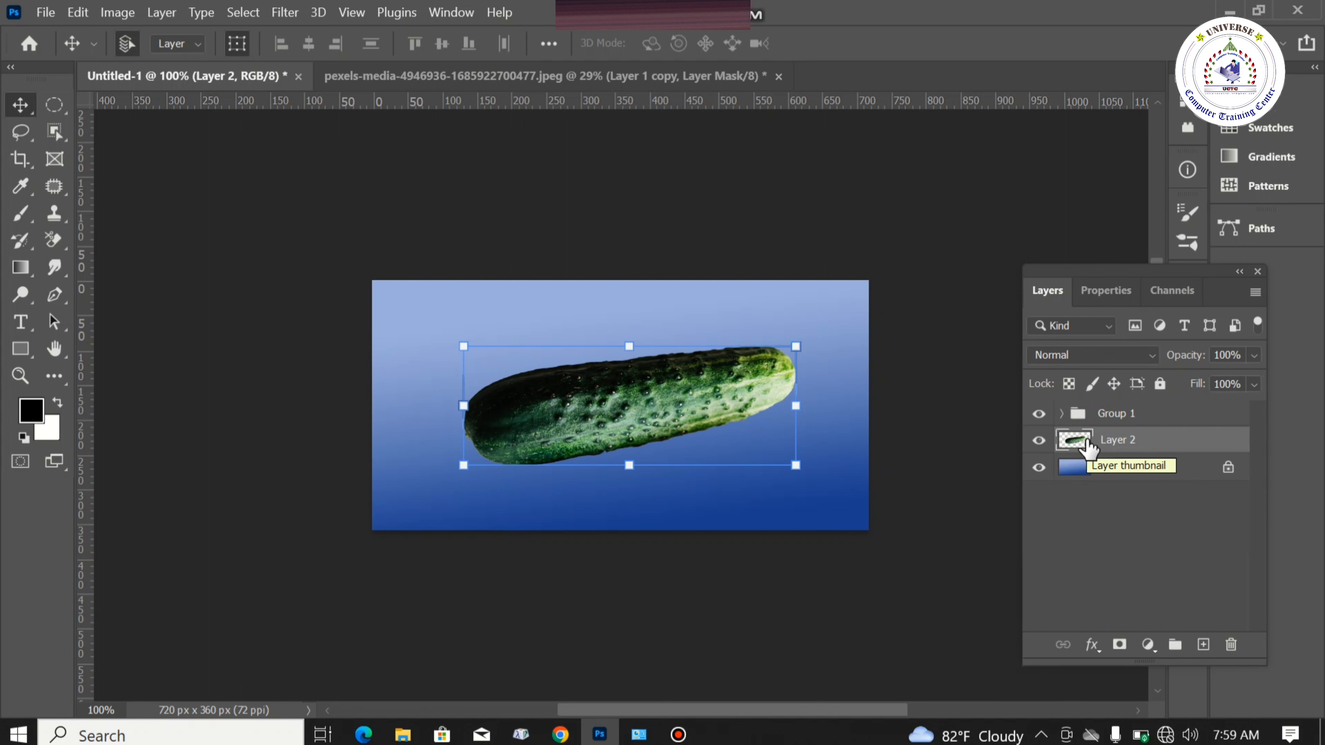
Step: Duplicate the Layer 2 cucumber and add the horizontal text "cucumber" on a new layer above the copy
key("ctrl+j")
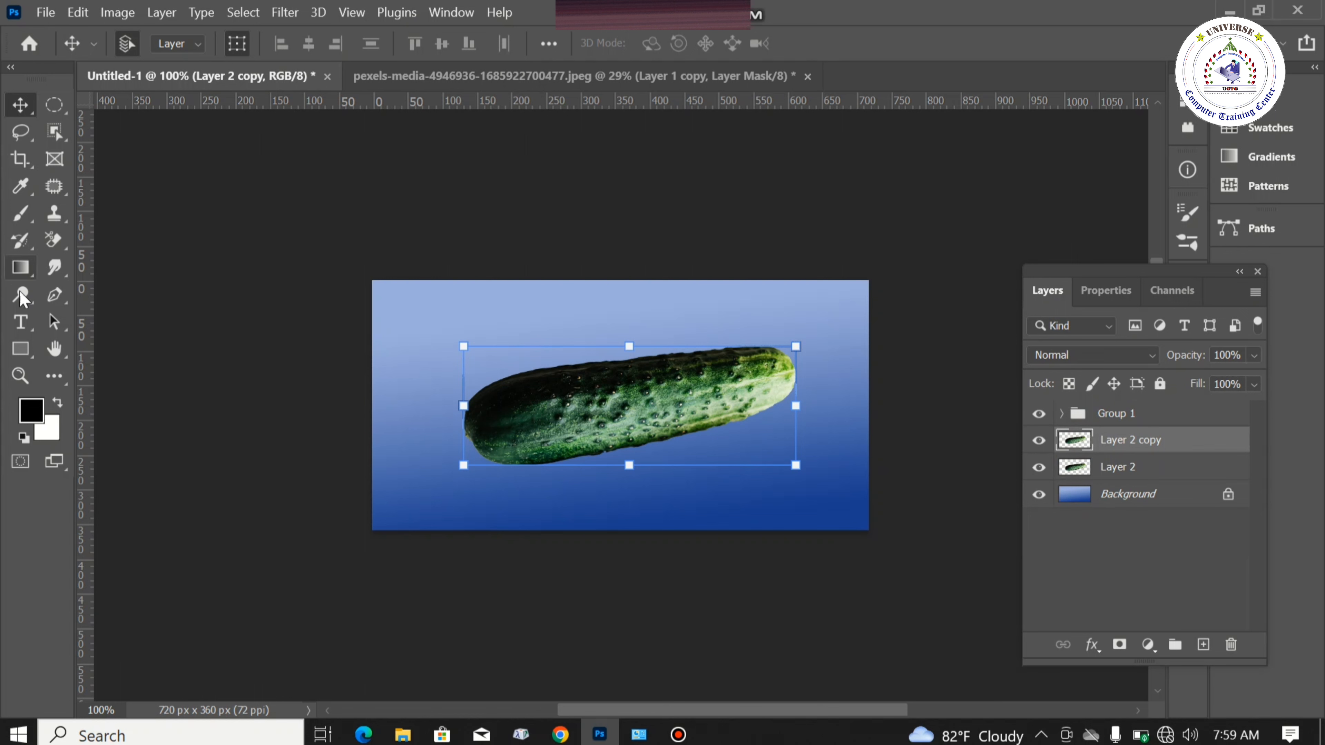
left_click(21, 322)
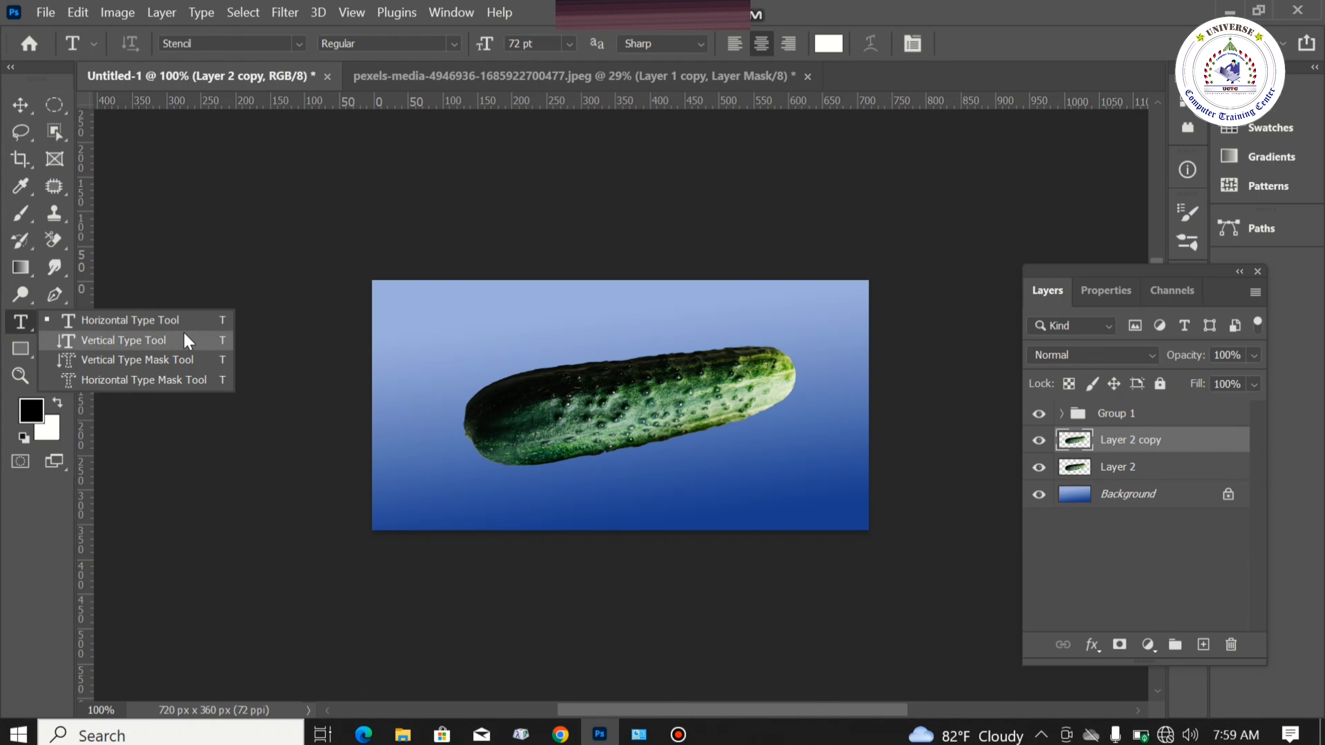
left_click(180, 318)
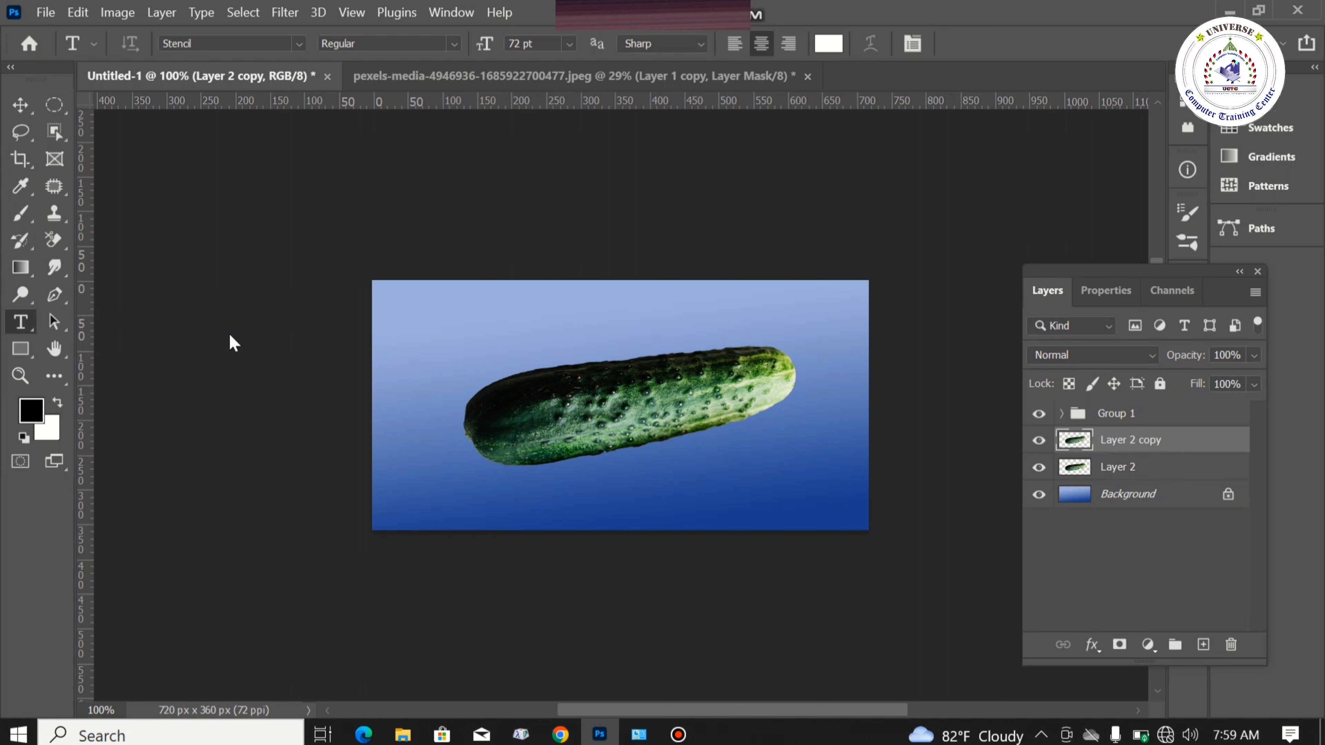
left_click(503, 365)
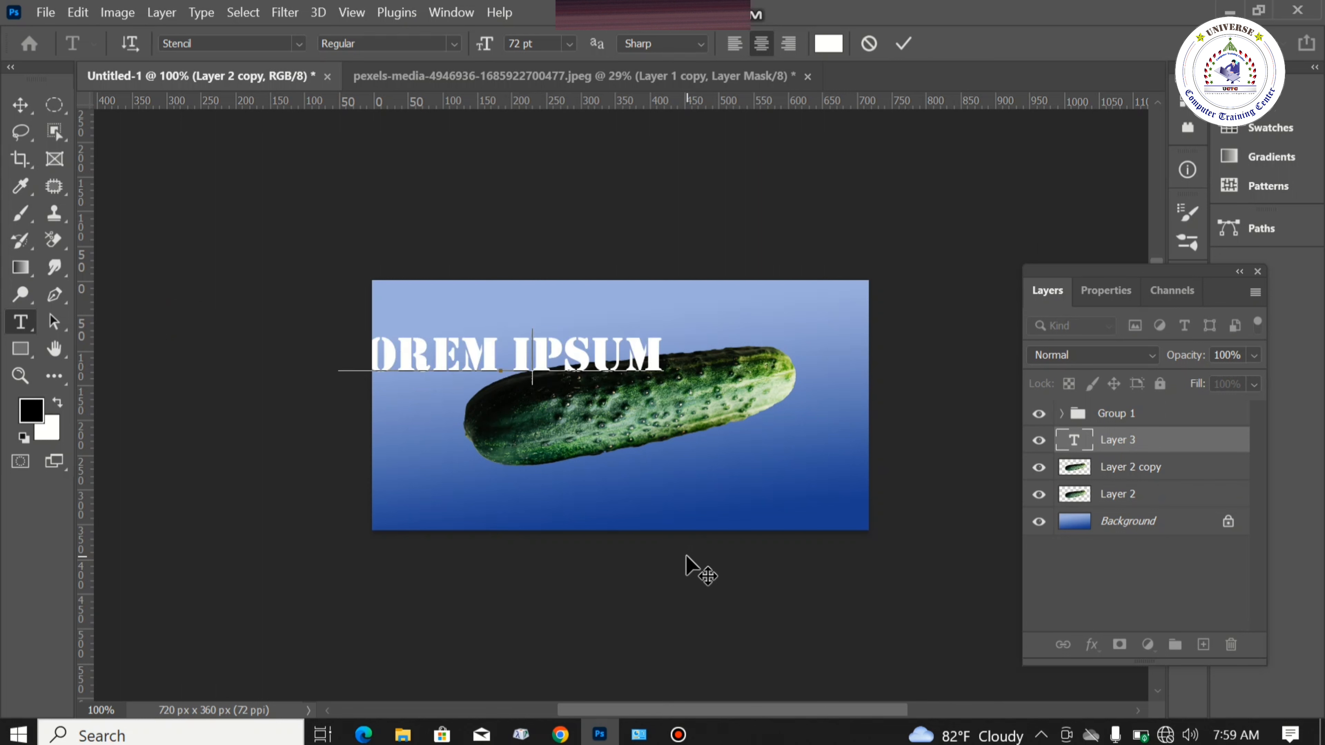
type("CUCUMBER")
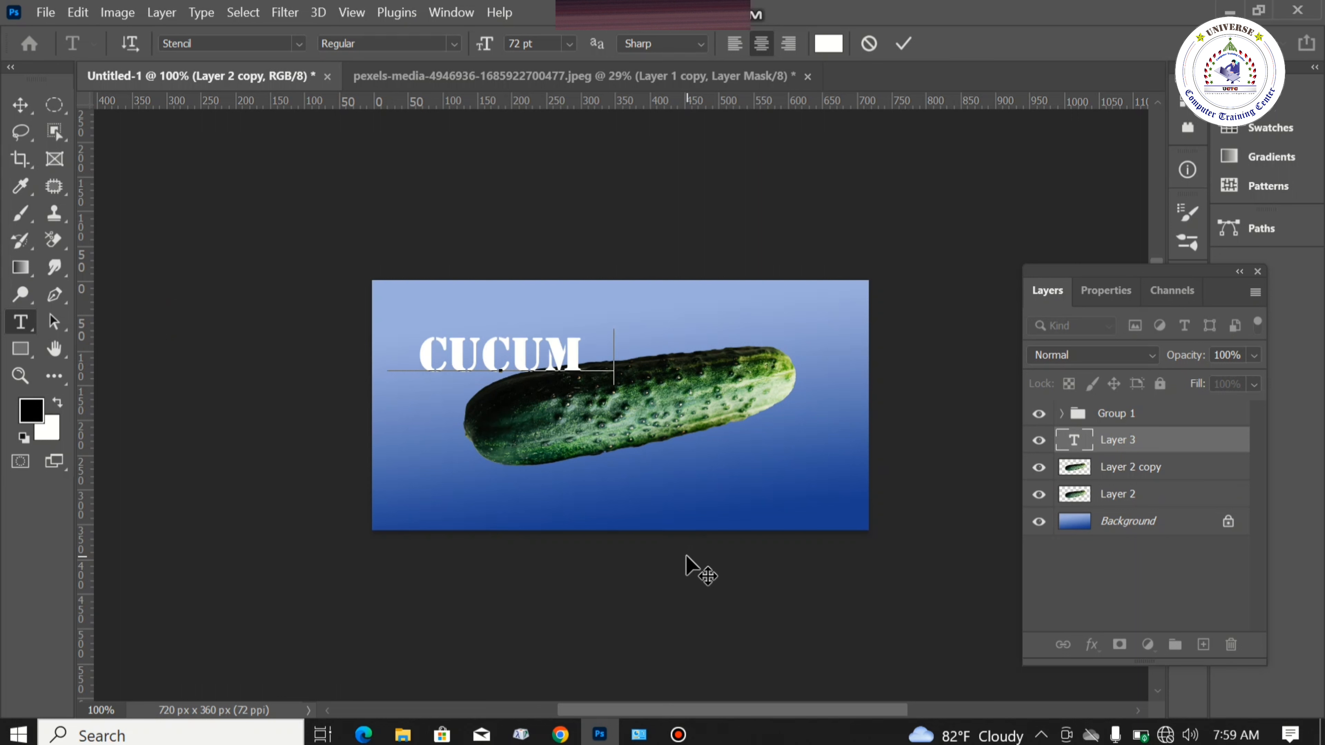
Step: Move the text onto the middle of the cucumber and convert the text layer to a smart object
left_click(19, 107)
left_click_drag(508, 353, 644, 404)
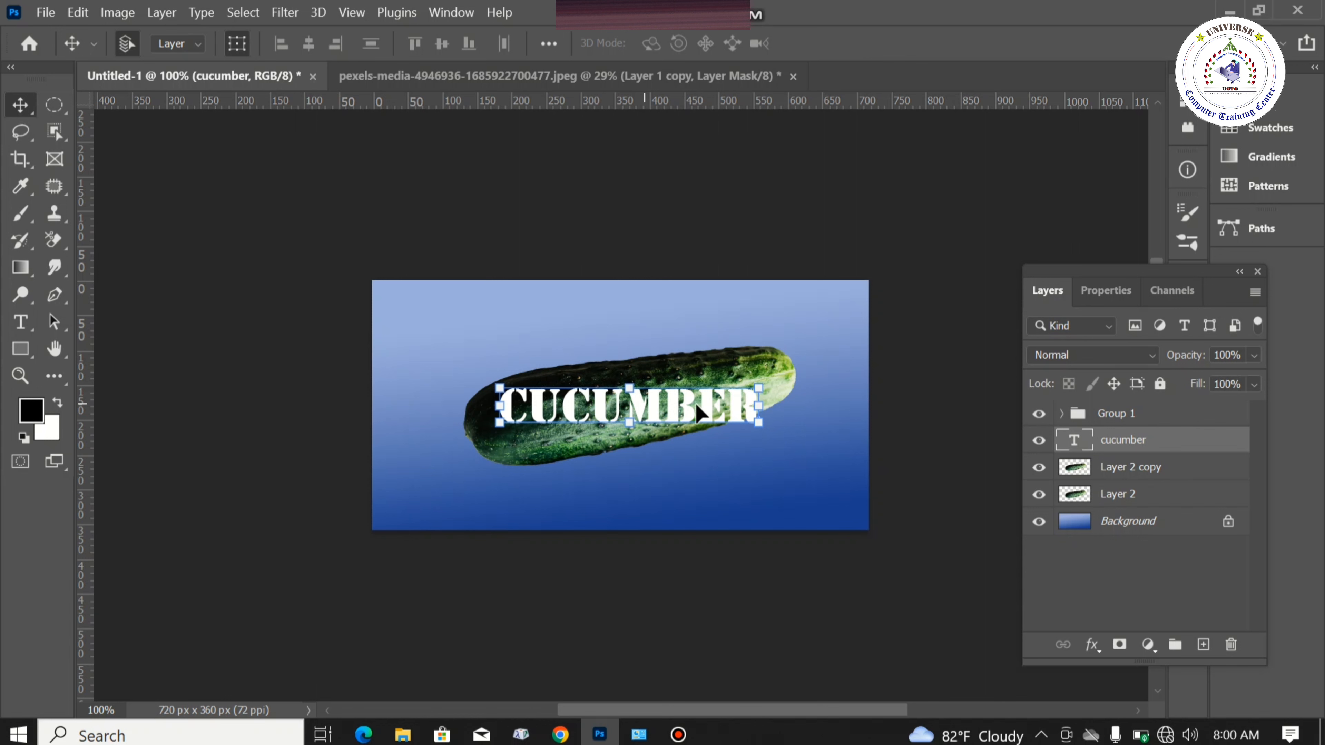
right_click(1103, 448)
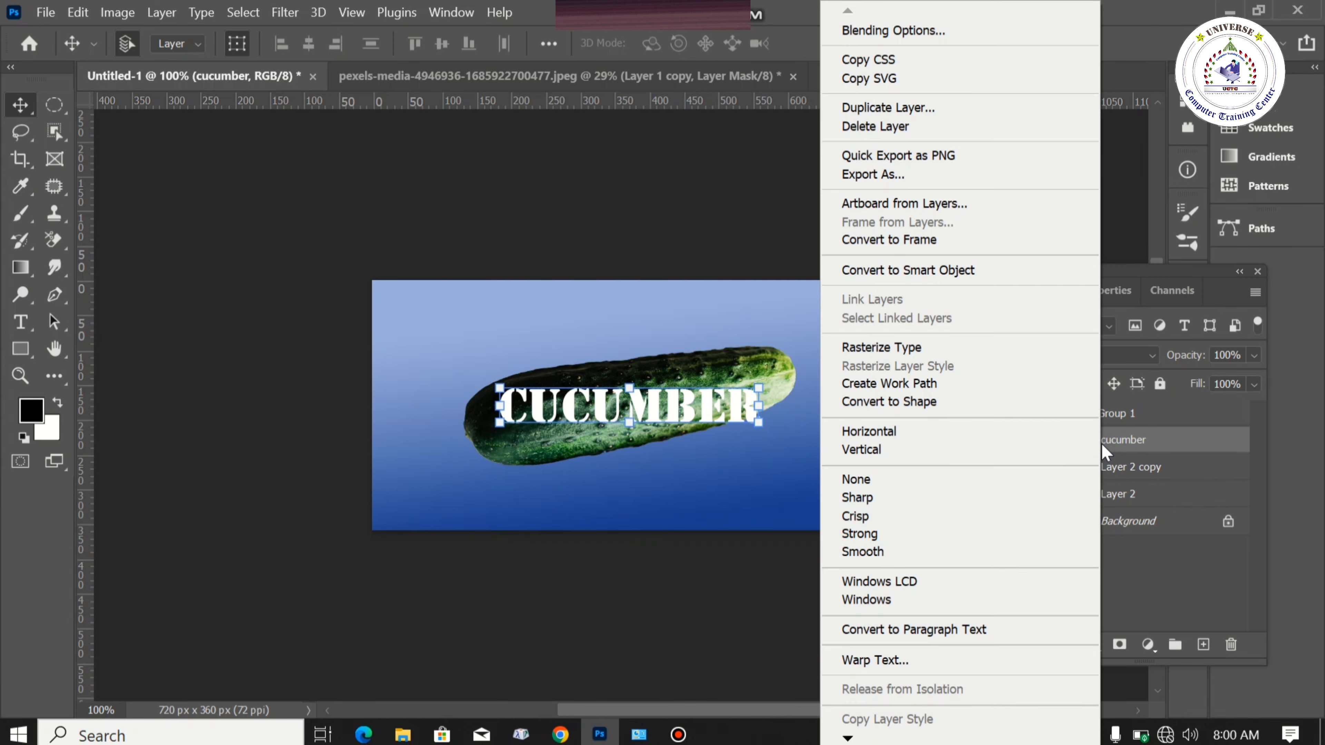
left_click(983, 272)
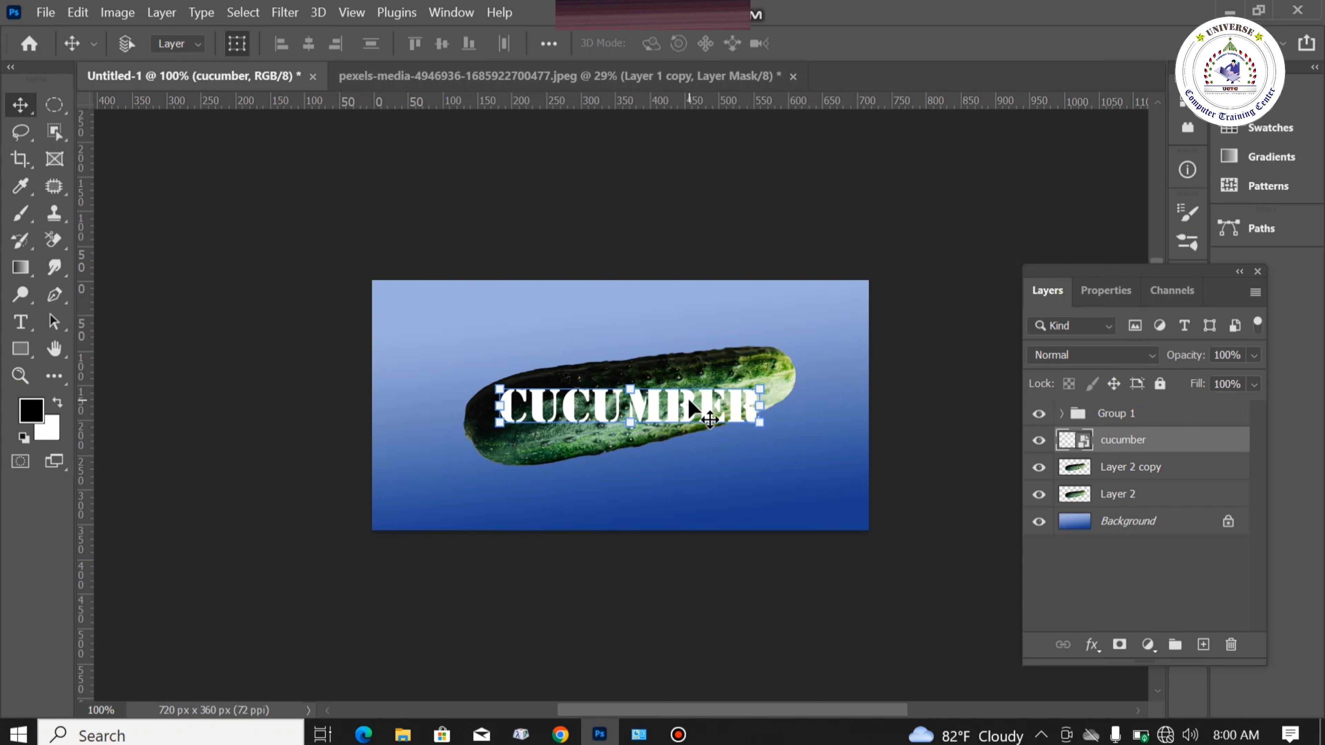
Step: Scale the text smart object proportionally to about 105%
key("ctrl+t")
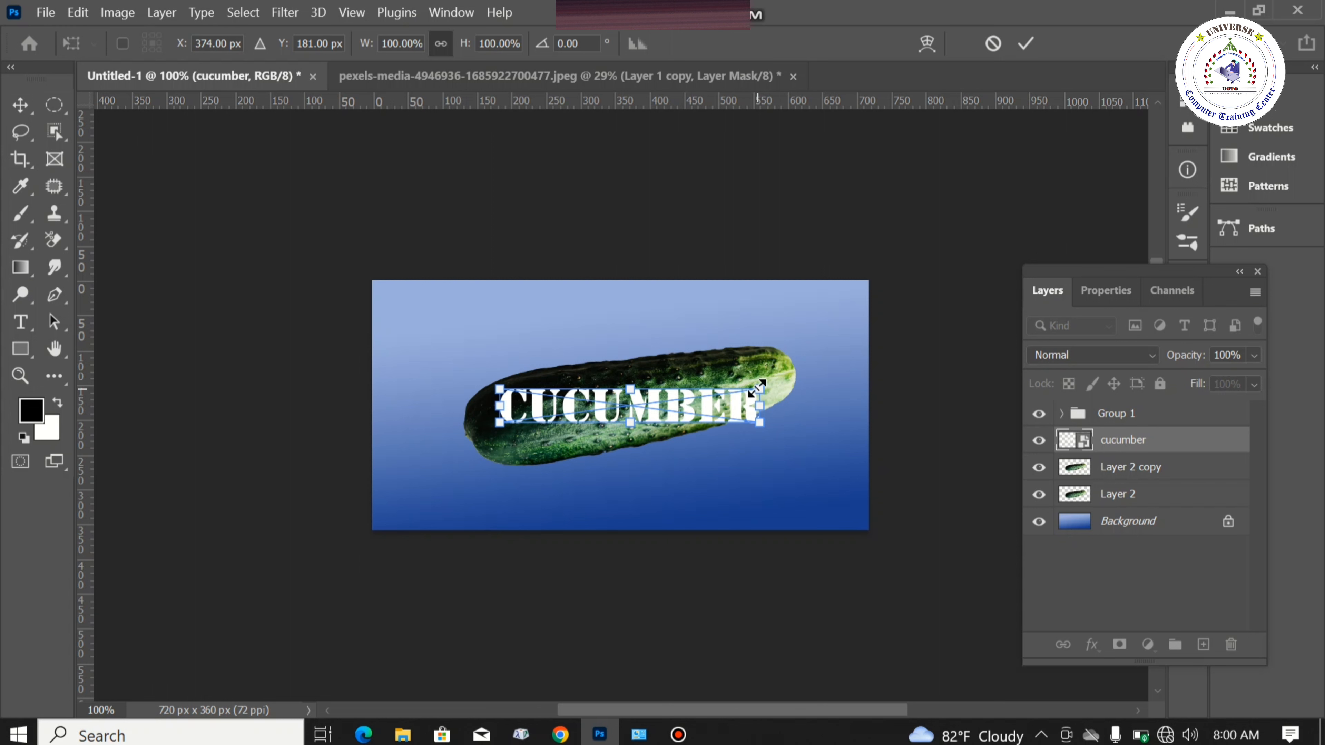
left_click_drag(760, 389, 768, 367)
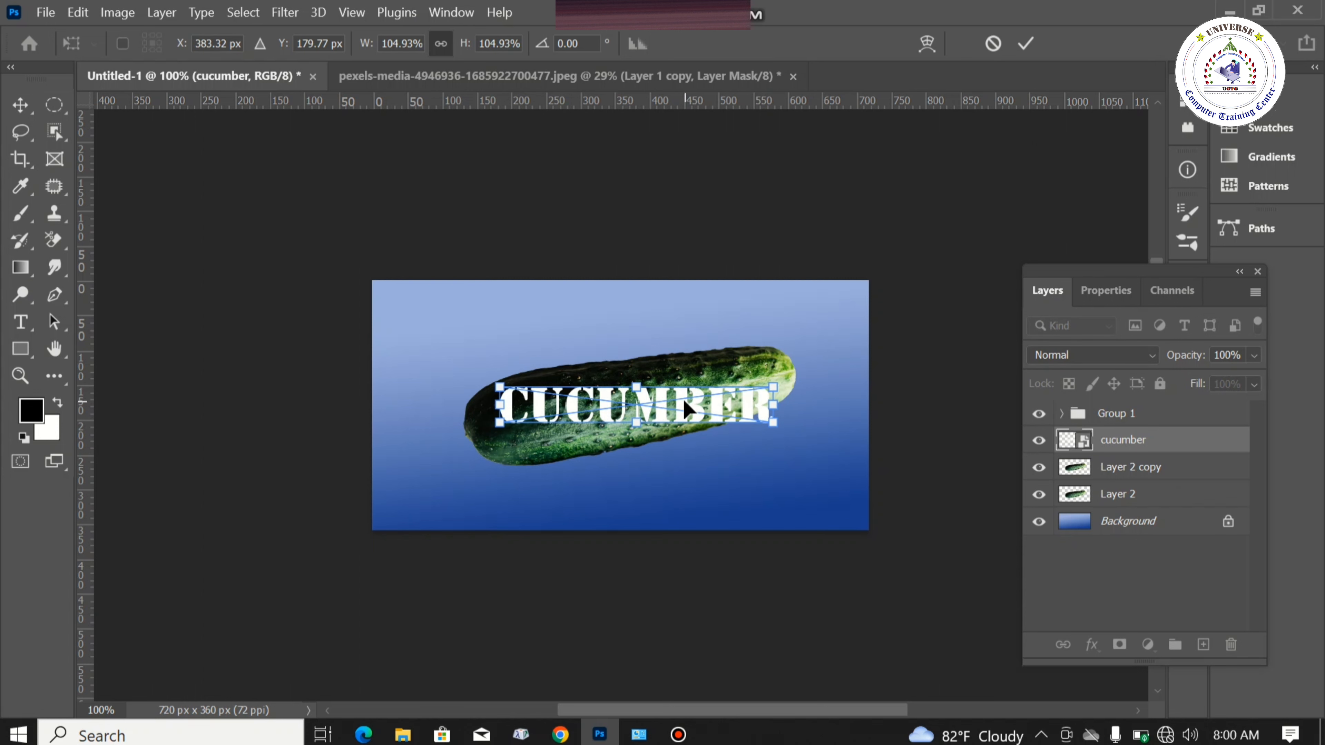
right_click(686, 406)
left_click(636, 401)
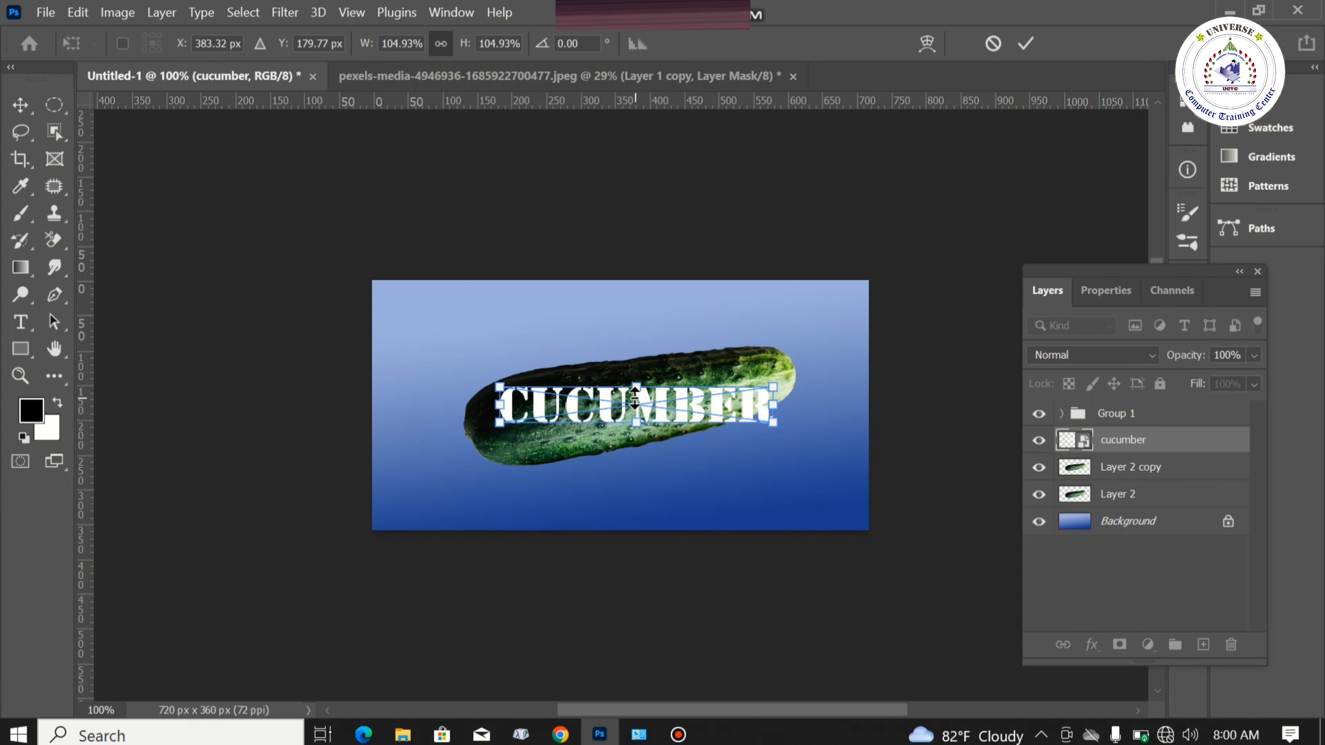
Step: Warp the text, moving its four corners onto the cucumber's upper and lower outline near both ends
right_click(652, 406)
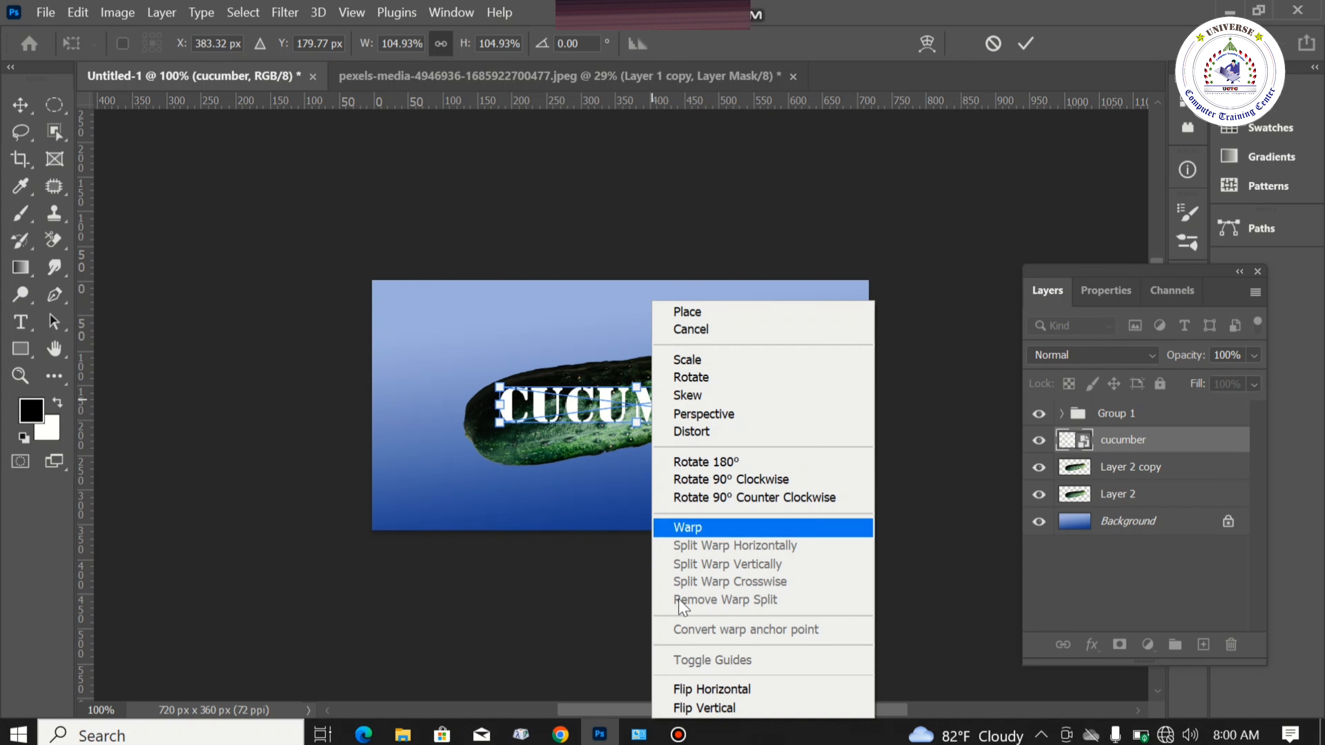
left_click(712, 527)
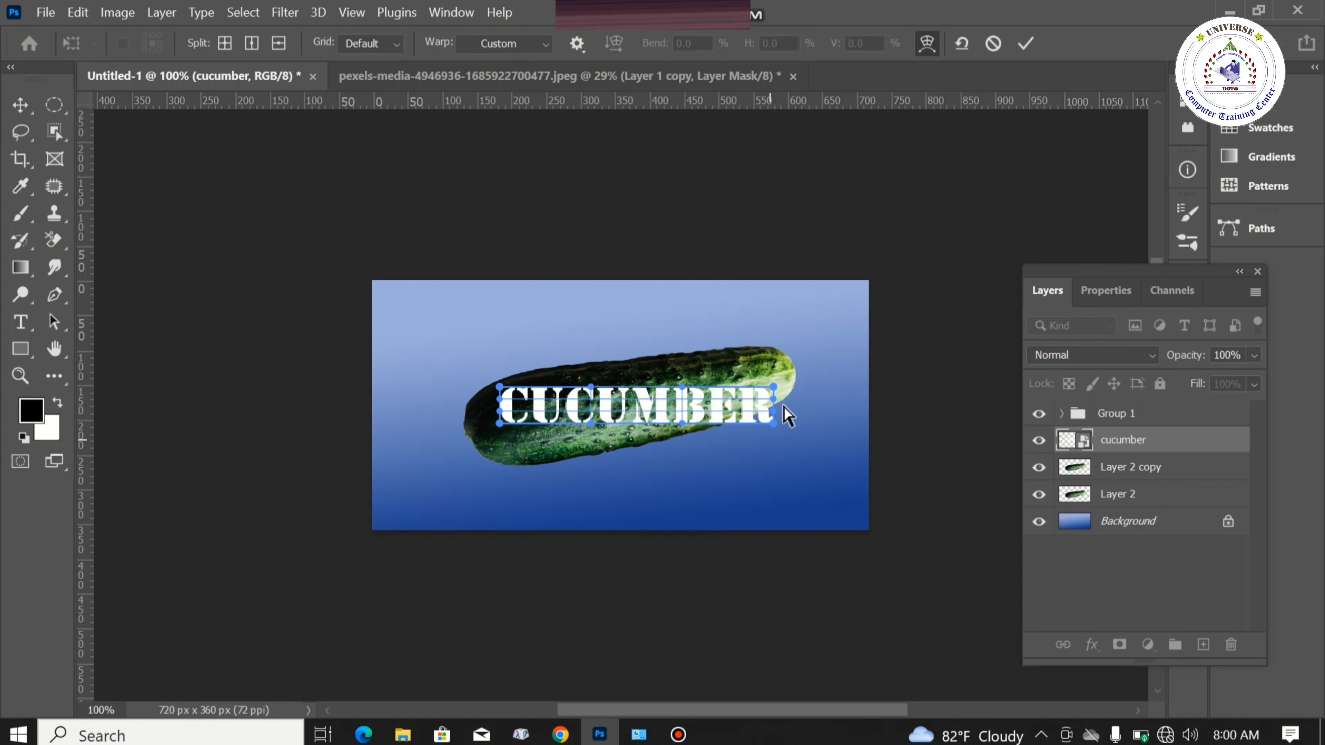
left_click_drag(774, 387, 752, 356)
left_click_drag(774, 423, 769, 375)
left_click_drag(499, 423, 520, 452)
left_click_drag(500, 387, 498, 372)
left_click_drag(520, 452, 519, 467)
Step: Bend the upper, lower and end edges of the warped text to follow the cucumber's outline and apply the warp
left_click_drag(680, 389, 577, 372)
mouse_move(653, 361)
left_mouse_down()
mouse_move(635, 349)
mouse_move(646, 342)
left_mouse_up()
left_click_drag(591, 427, 587, 457)
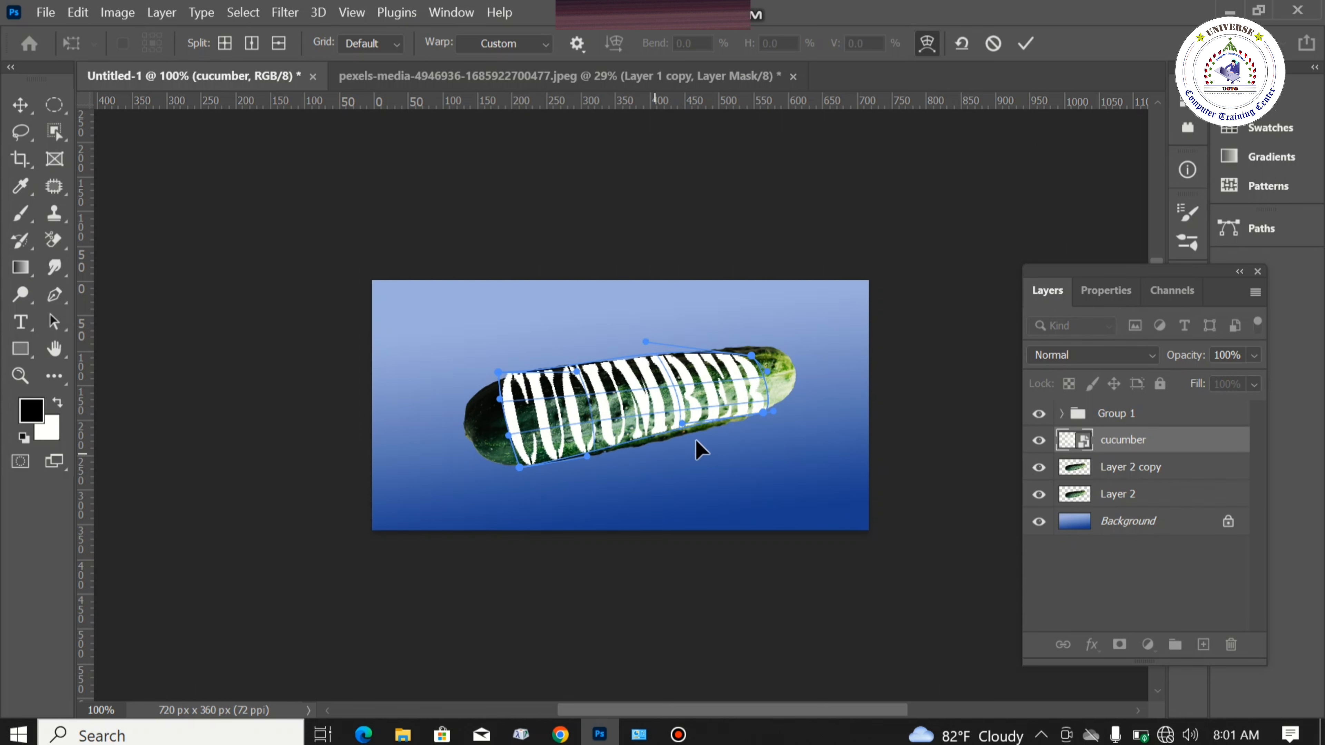
left_click_drag(774, 412, 776, 398)
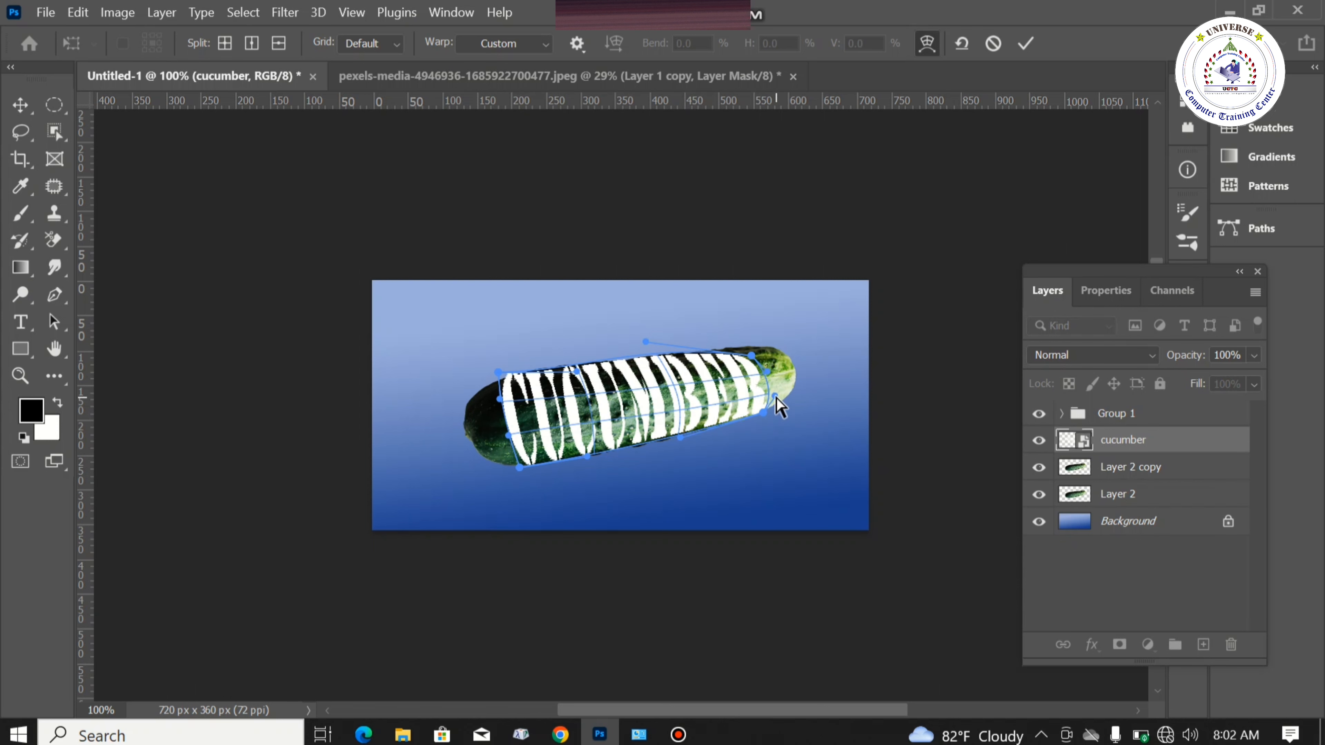
key("Return")
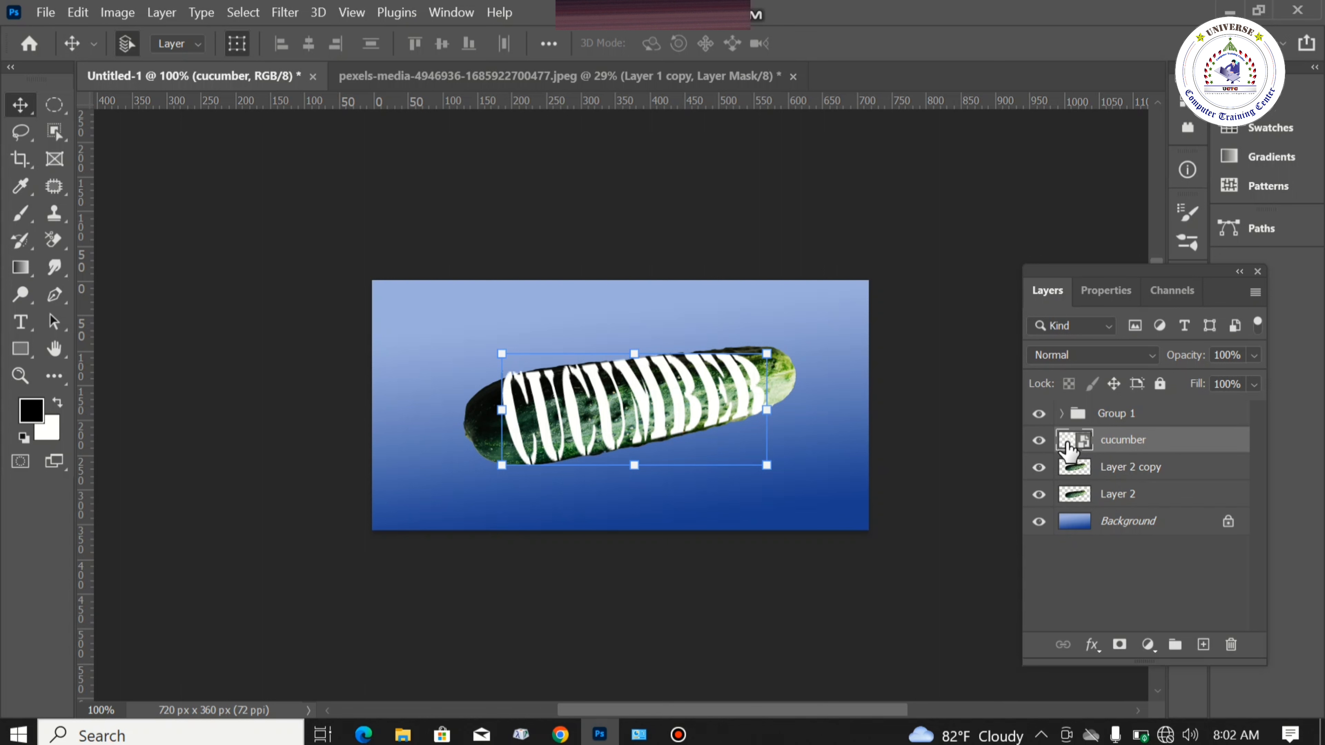
Step: Place the text layer beneath Layer 2 copy and clip Layer 2 copy to the text
left_click_drag(1066, 449, 1060, 486)
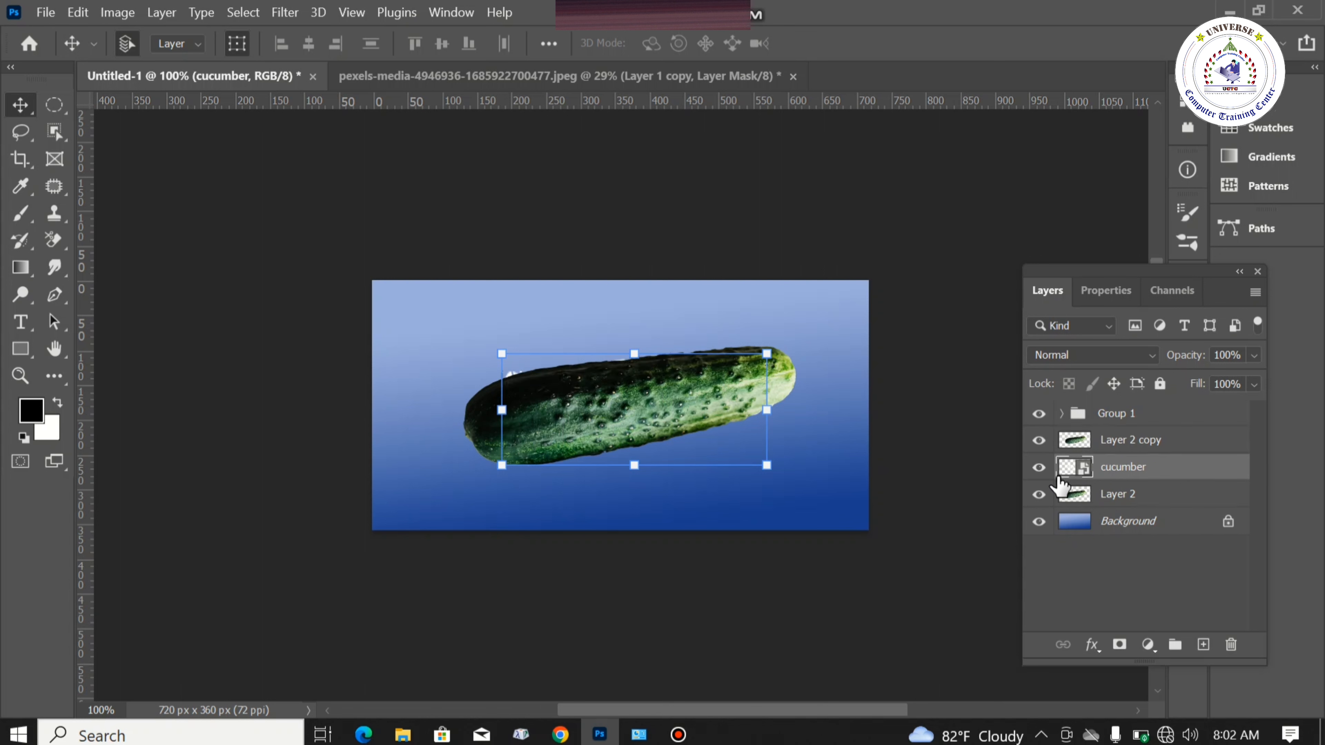
left_click(1131, 443)
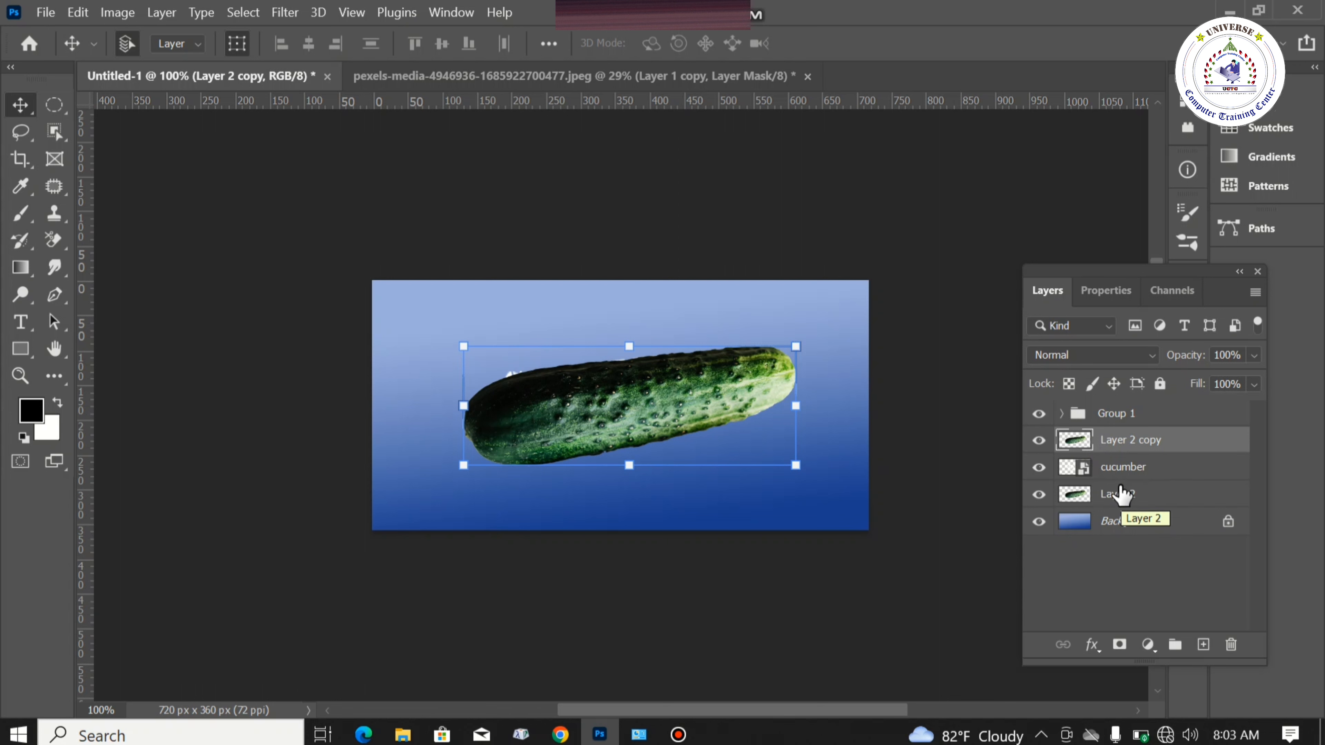
left_click_drag(1107, 462, 1105, 443)
left_click(1106, 445, "alt")
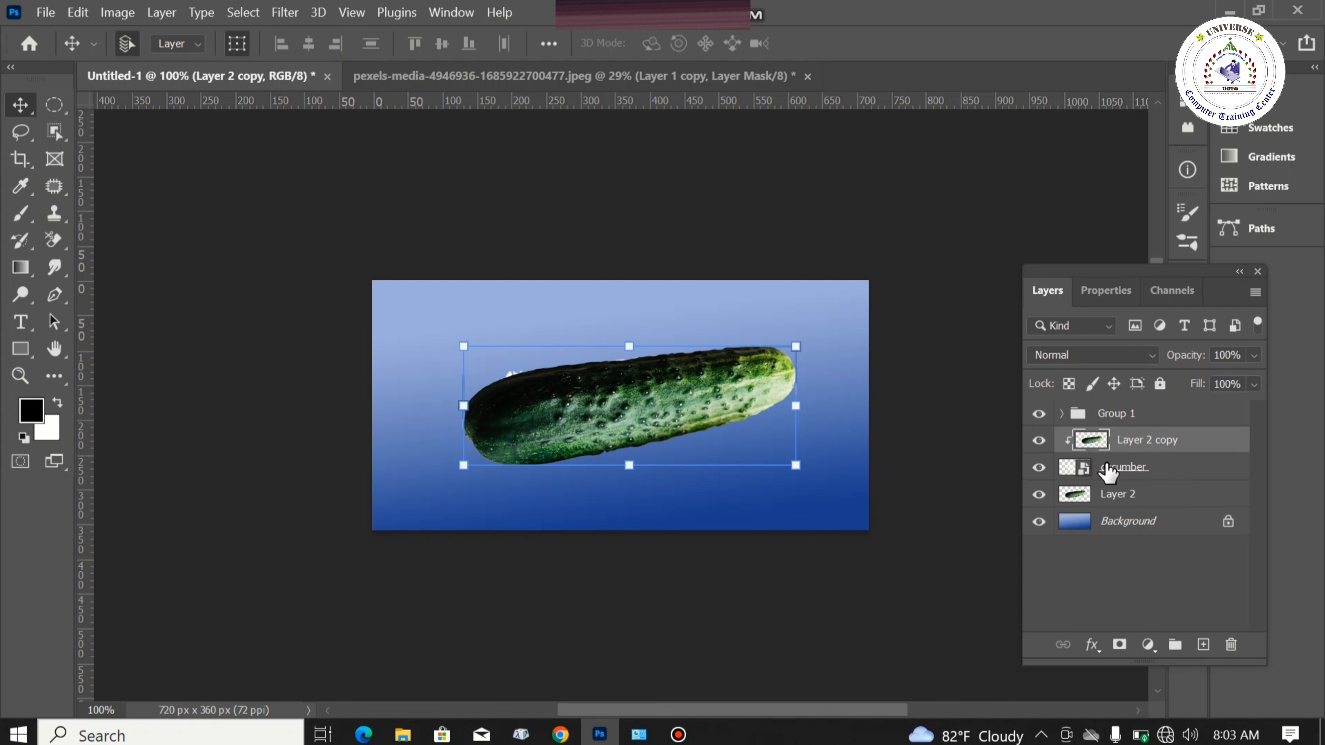
Step: Add a black hide-all mask to Layer 2 and paint both cucumber ends back in with a white 100 px brush
left_click(1124, 502)
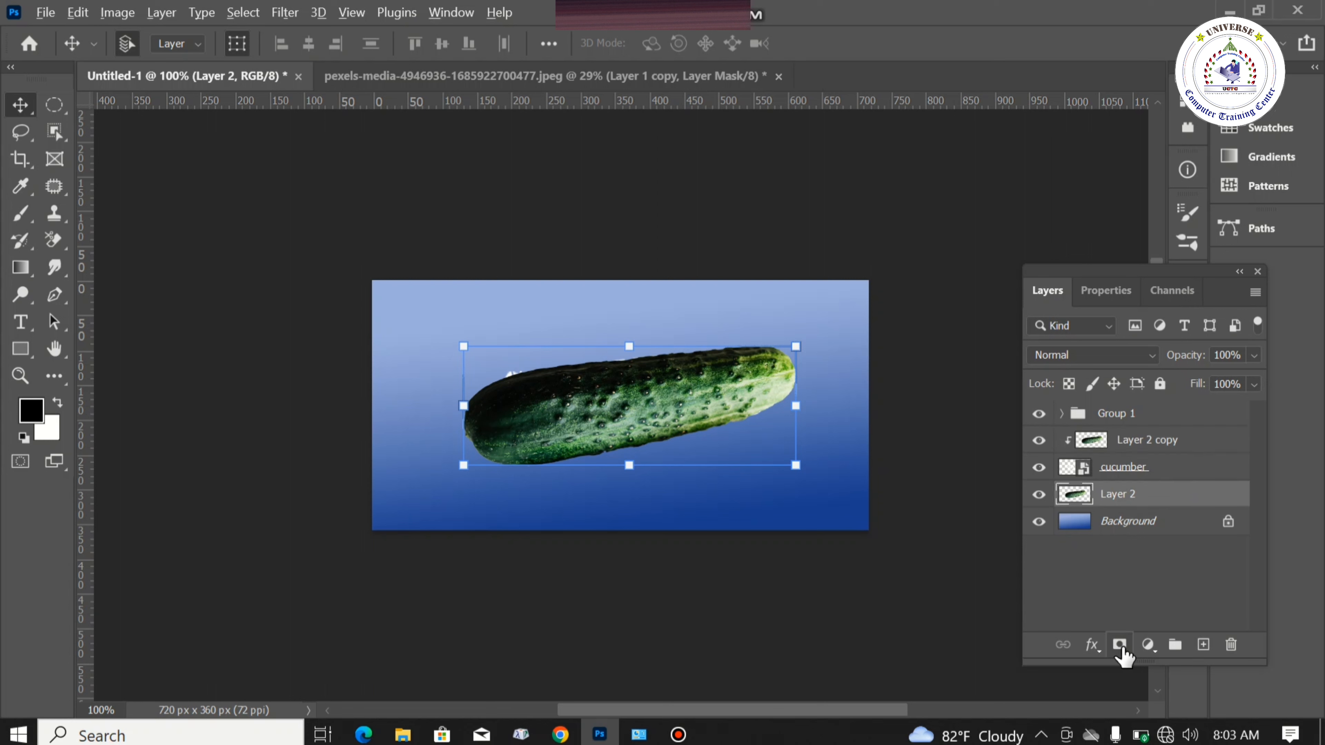
left_click(1119, 646, "alt")
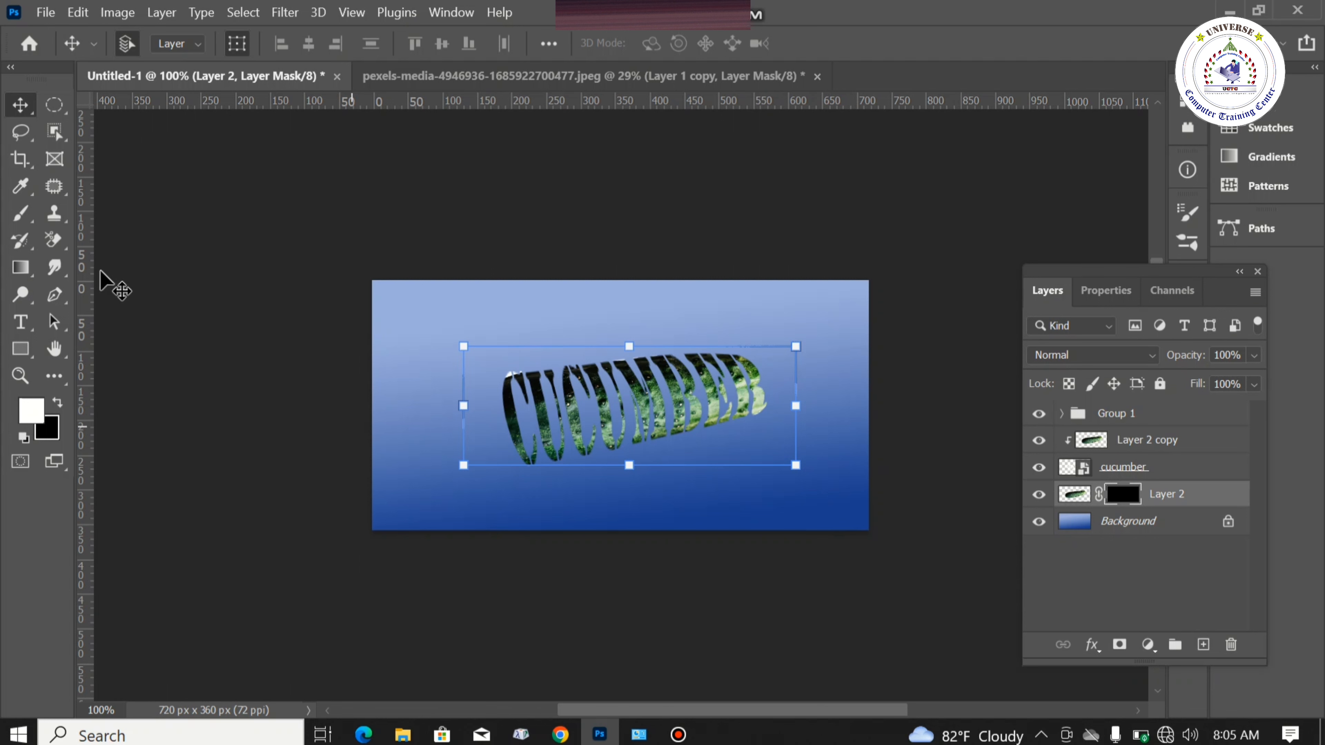
left_click(22, 215)
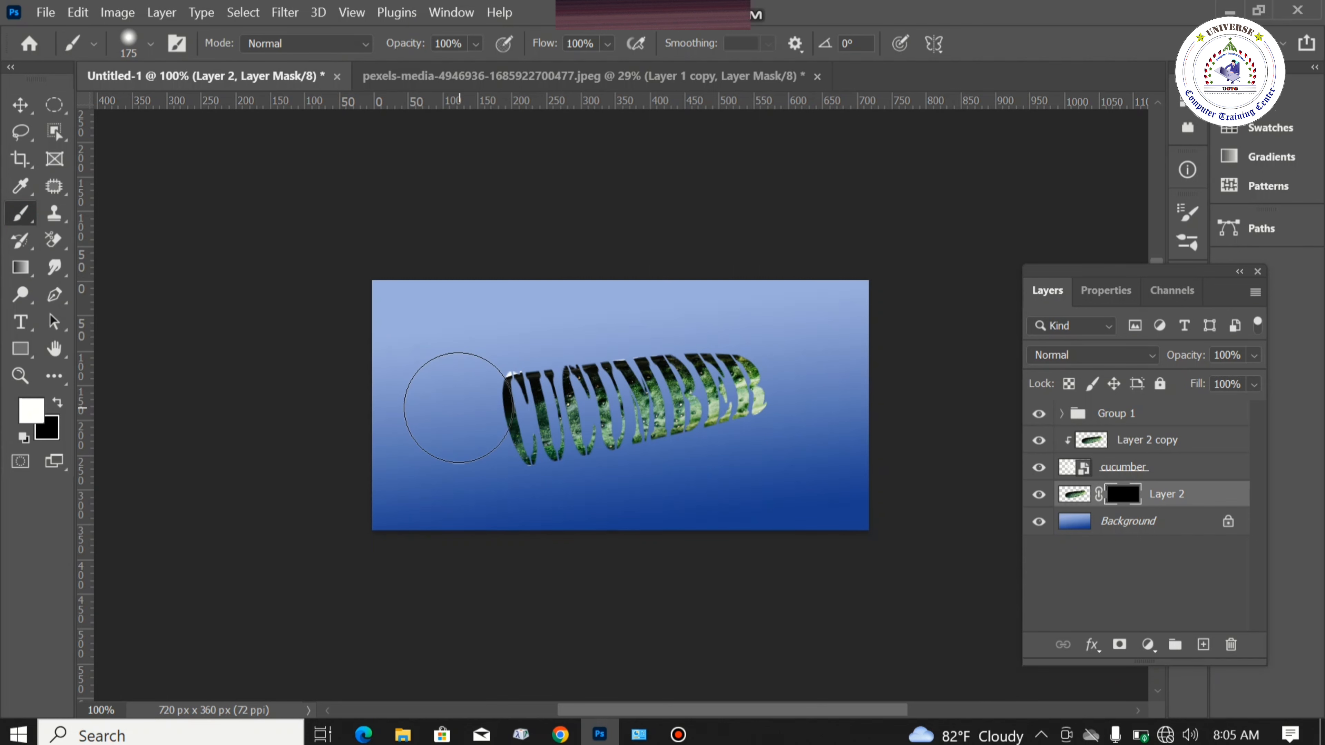
key("bracketleft")
key("bracketleft")
key("bracketleft")
mouse_move(477, 392)
left_mouse_down()
mouse_move(501, 481)
mouse_move(439, 416)
mouse_move(548, 494)
mouse_move(511, 458)
mouse_move(483, 454)
mouse_move(472, 402)
left_mouse_up()
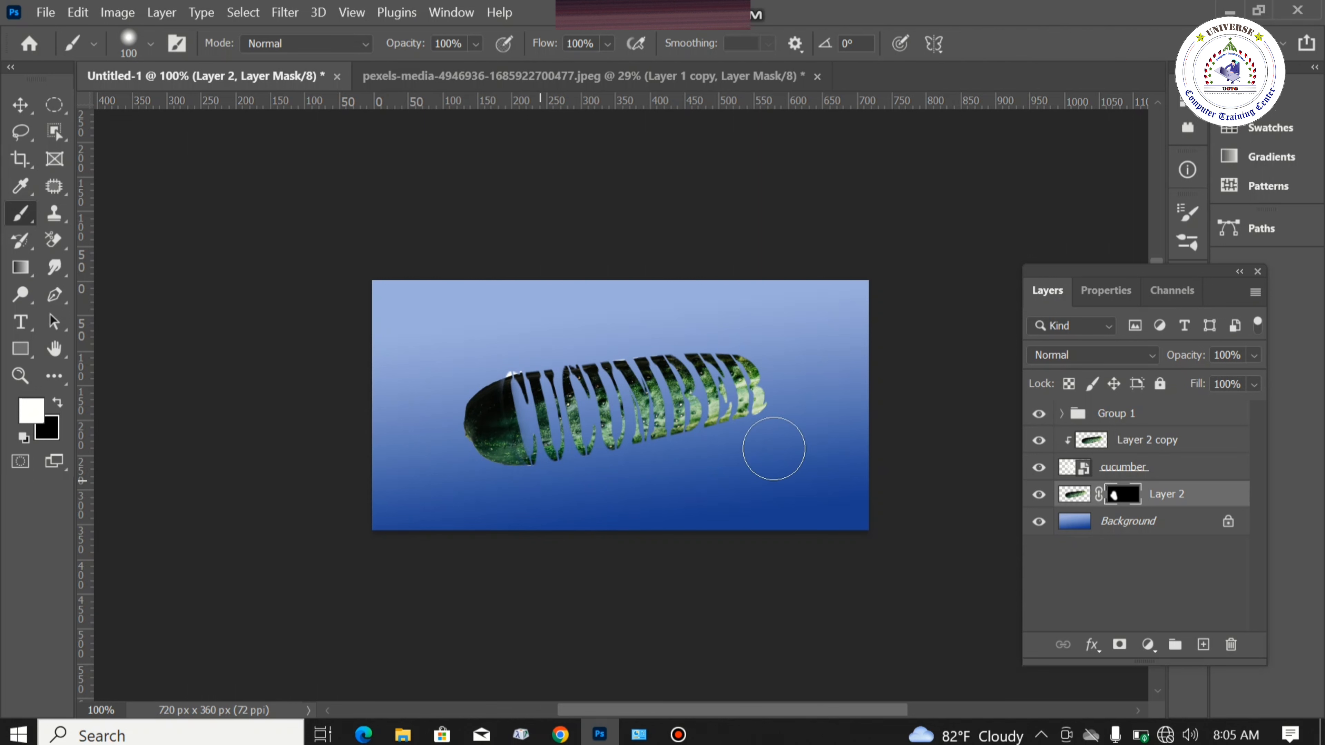
mouse_move(792, 411)
left_mouse_down()
mouse_move(776, 350)
mouse_move(757, 356)
left_mouse_up()
Step: Reduce the brush size to 40 px for painting finer areas of the Layer 2 mask
key("bracketleft")
key("bracketleft")
key("bracketleft")
key("bracketleft")
key("bracketleft")
key("bracketleft")
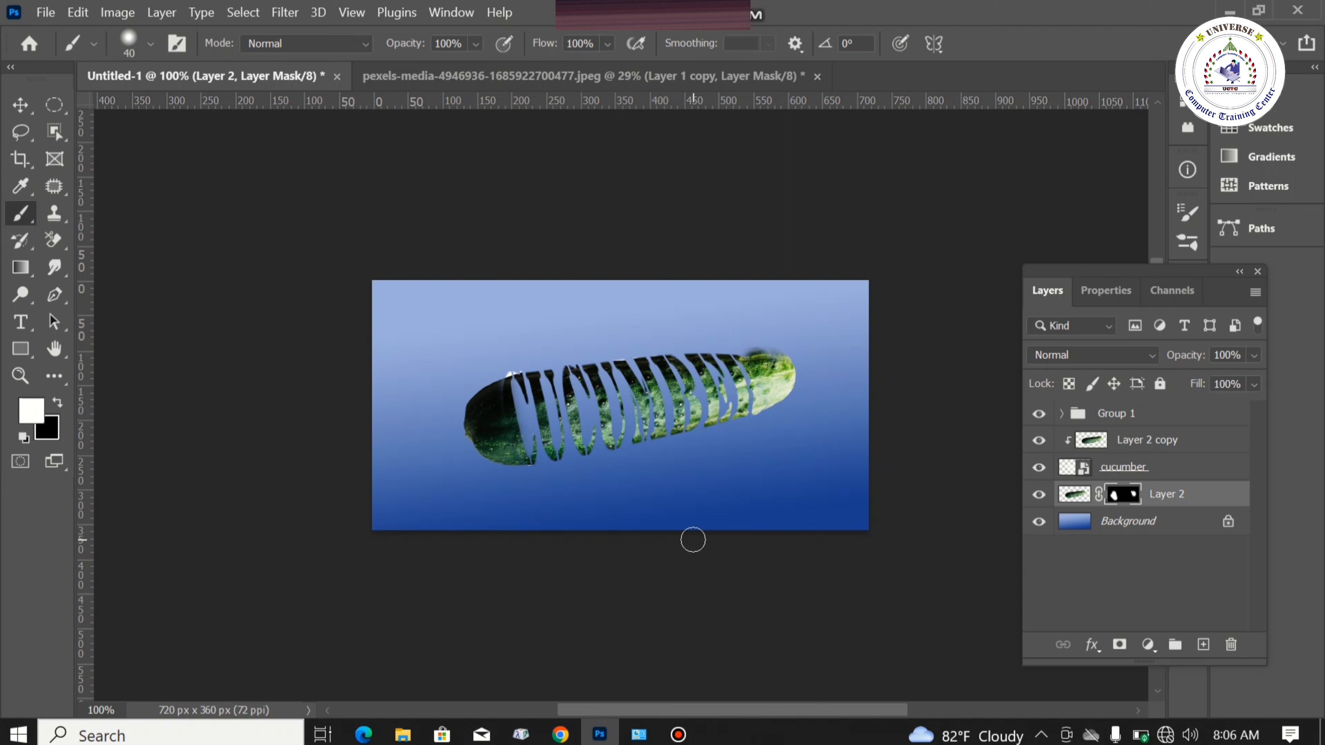